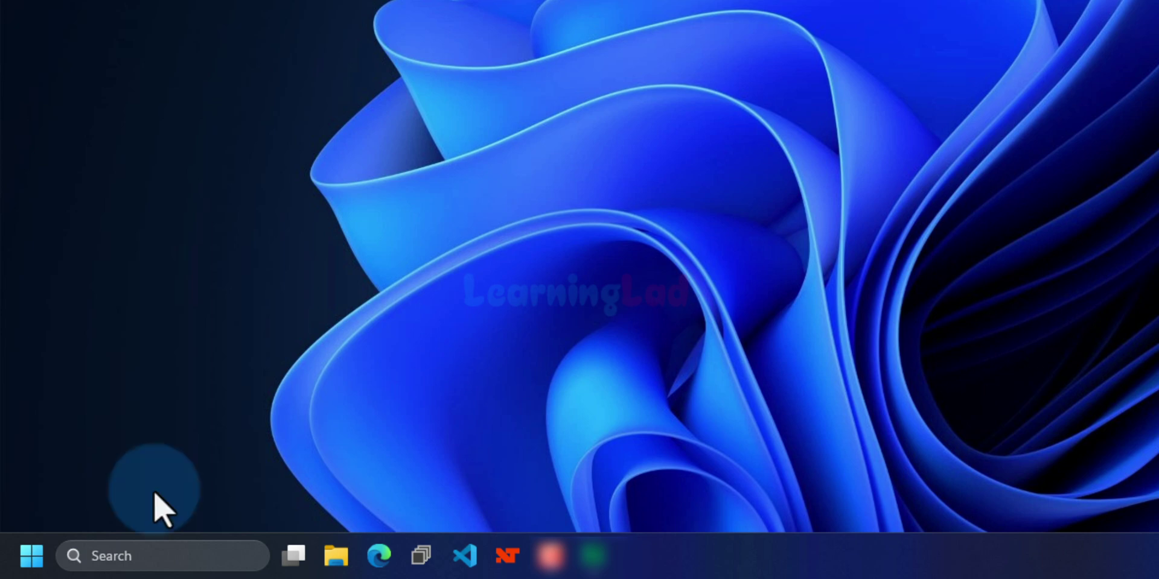
# Launch Microsoft Edge from the taskbar to a blank New tab page.
pyautogui.click(370, 555)
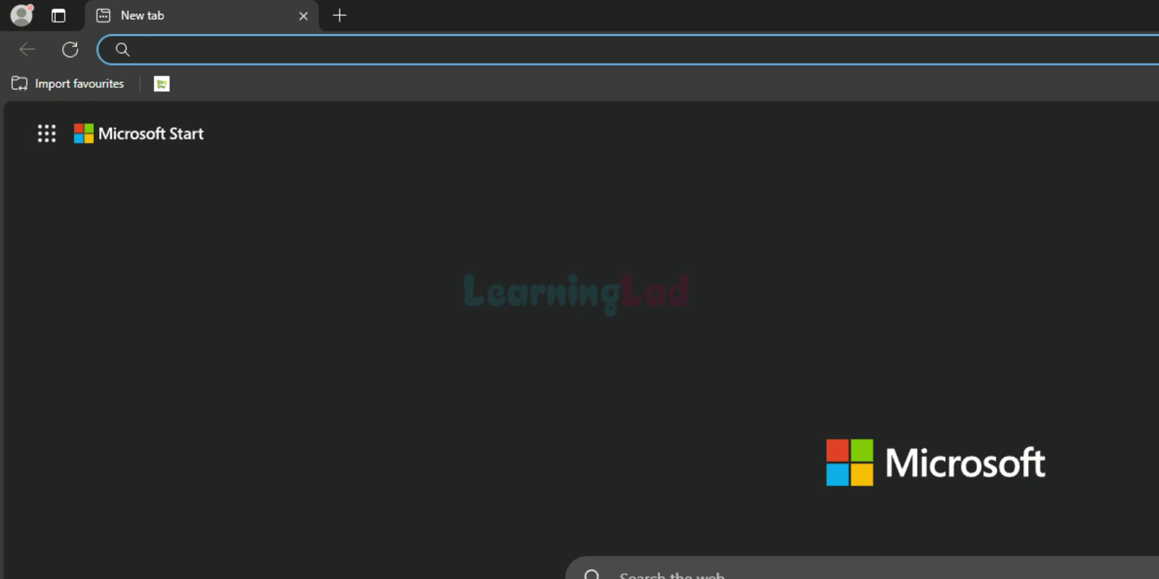
# Go to winlibs.com in the Edge address bar.
pyautogui.write('winlibs.com')
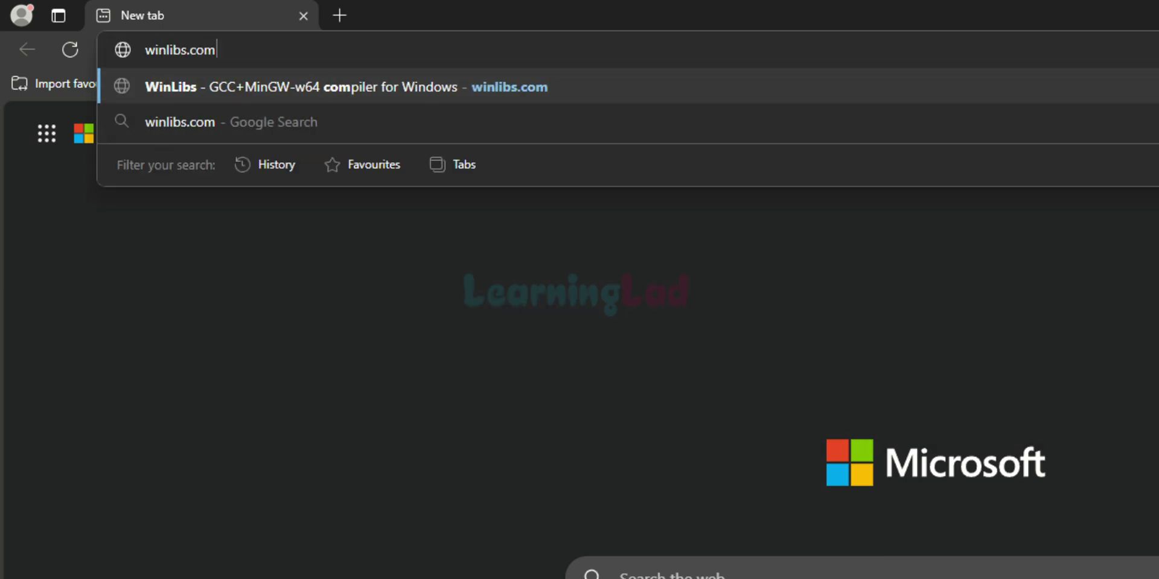
pyautogui.press('Return')
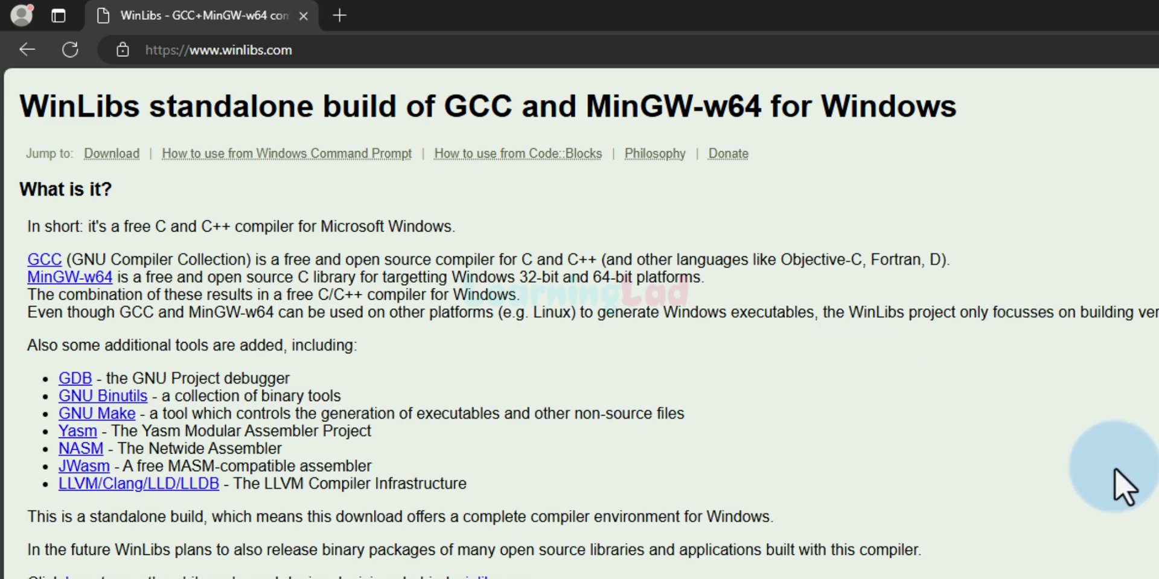
# Download the Win64 zip archive of GCC 14.2.0 UCRT and show it in its folder.
pyautogui.scroll(-4, 1125, 486)
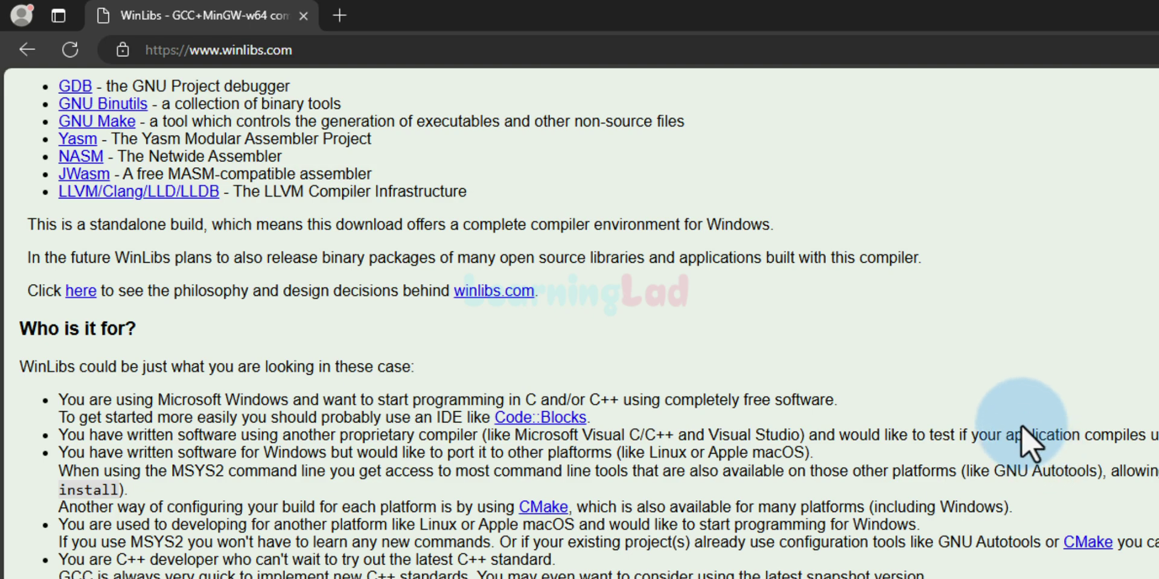
pyautogui.scroll(-9, 1025, 440)
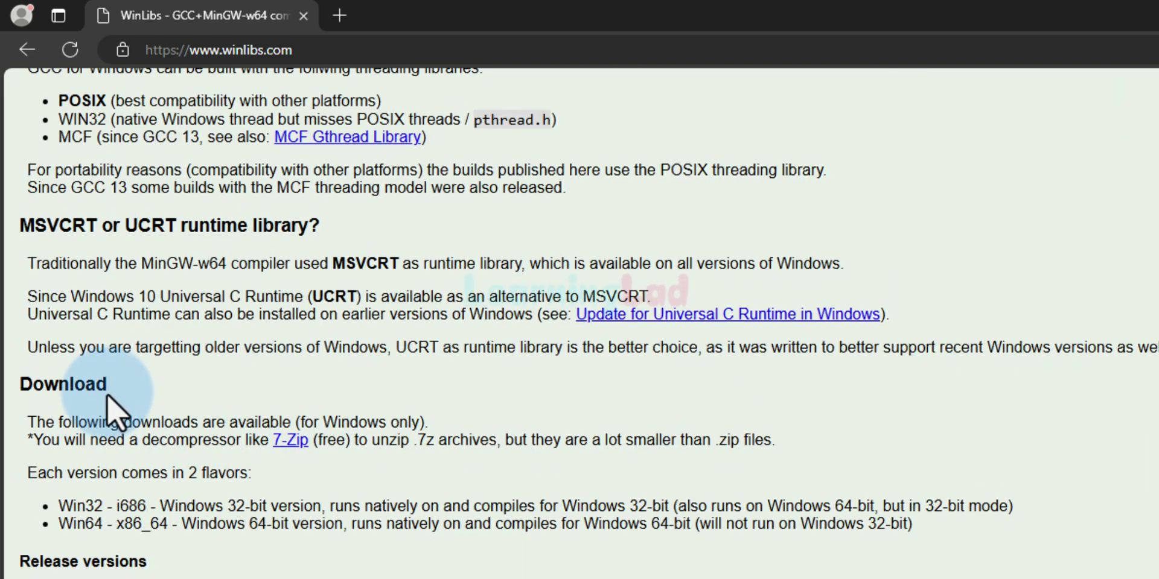
pyautogui.scroll(-3, 975, 393)
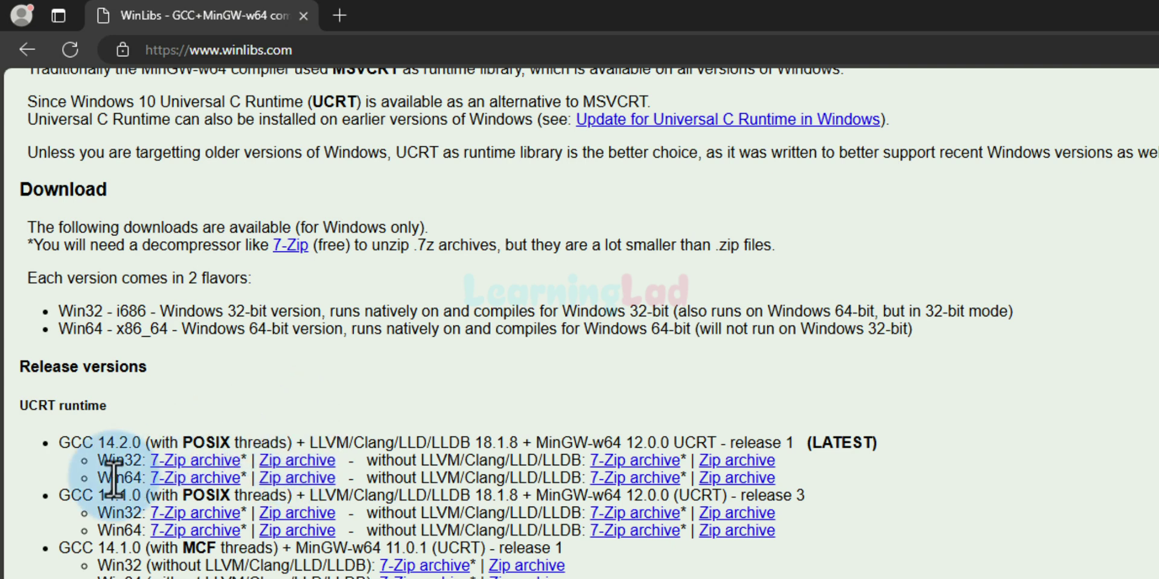
pyautogui.click(298, 477)
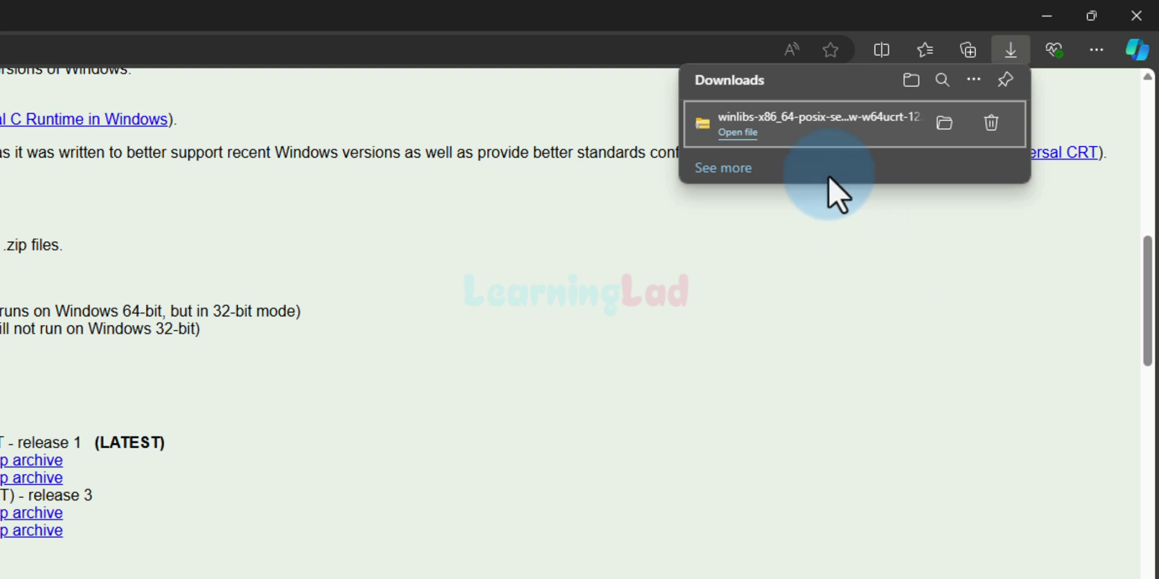
pyautogui.click(936, 125)
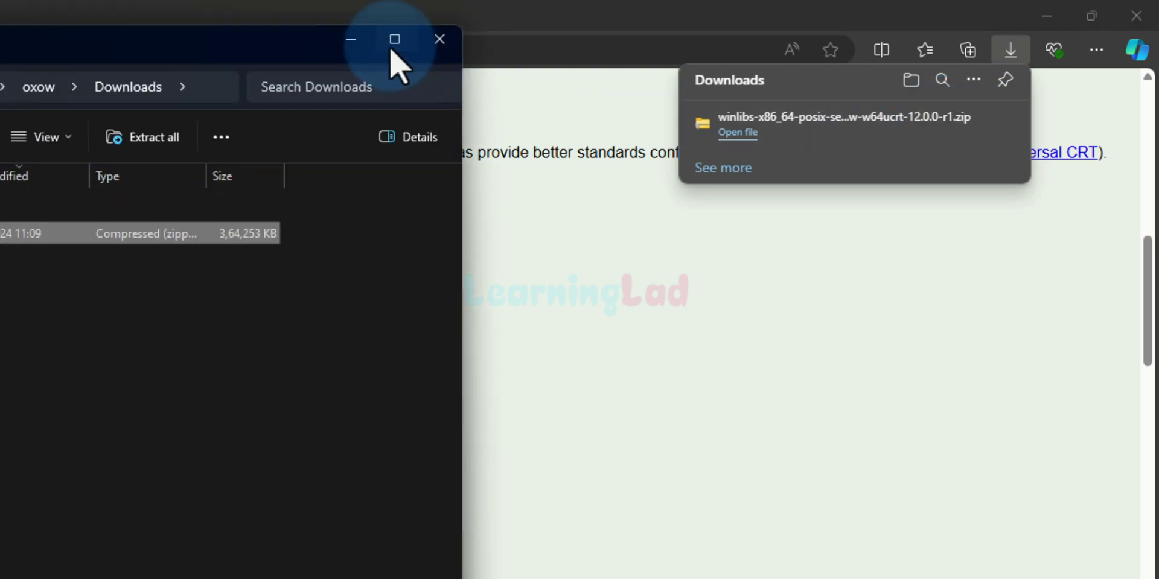
# Maximize the Downloads window, switch to Large icons, and select the WinLibs zip.
pyautogui.click(393, 44)
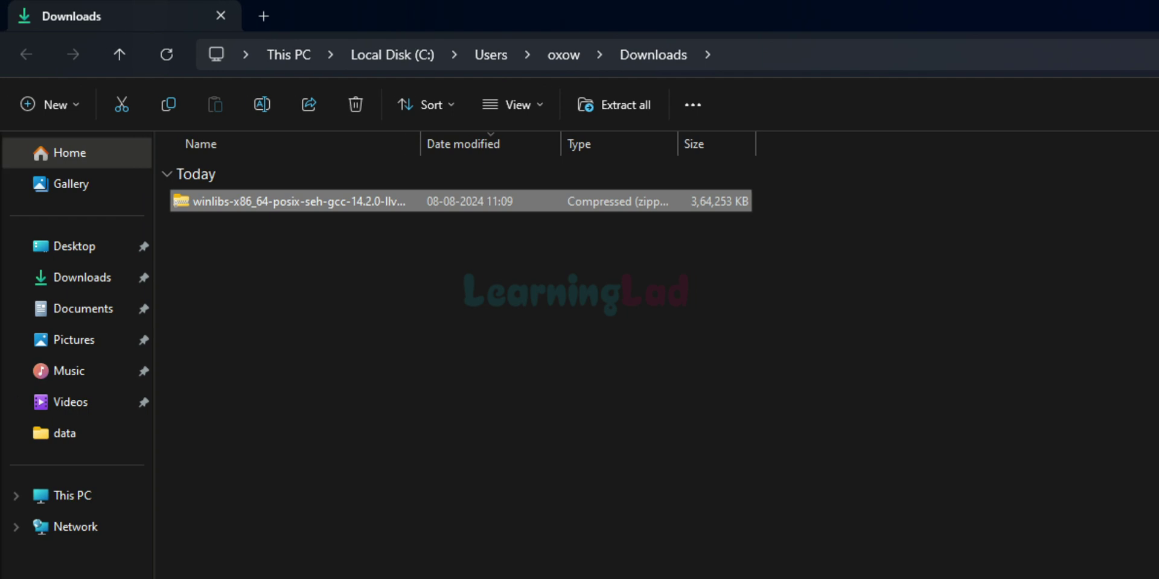
pyautogui.hotkey('ctrl', 'shift', '2')
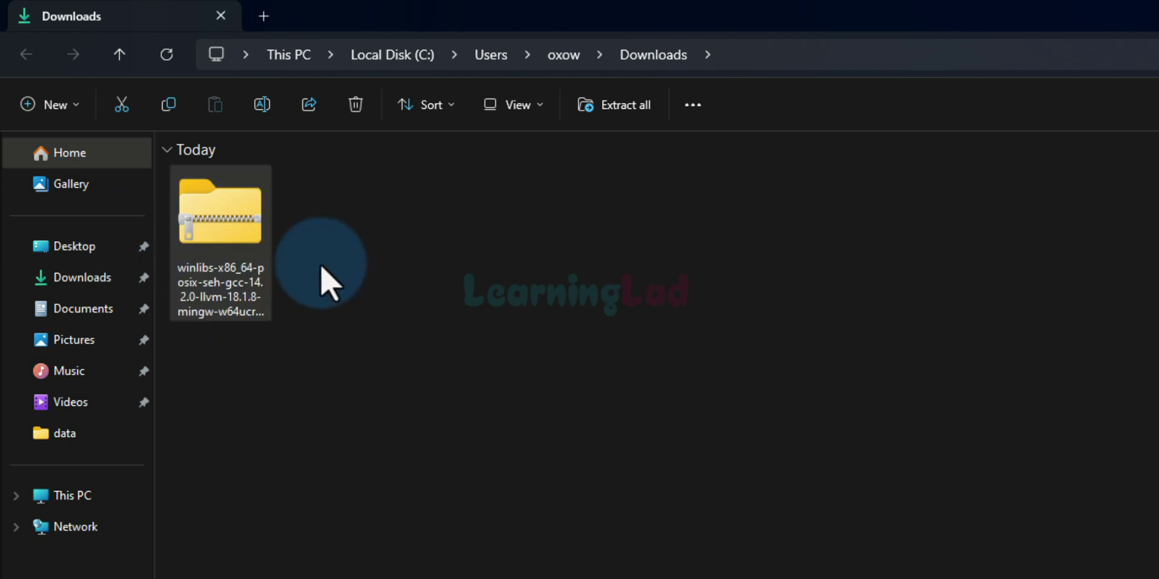
pyautogui.click(232, 240)
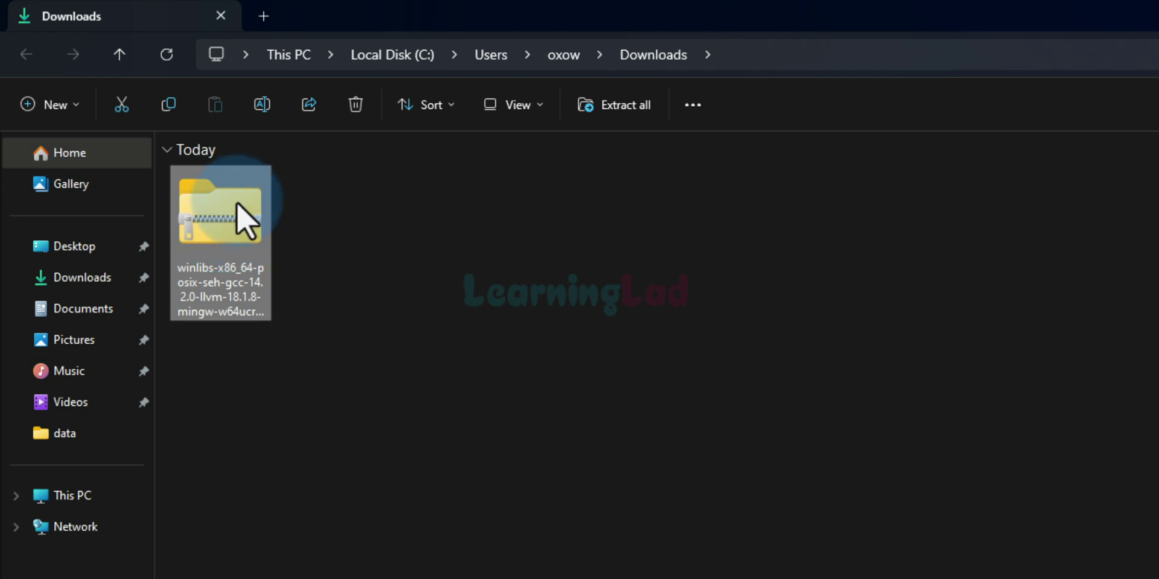
# Start Extract All on the zip and choose Local Disk (C:) as the destination.
pyautogui.rightClick(247, 220)
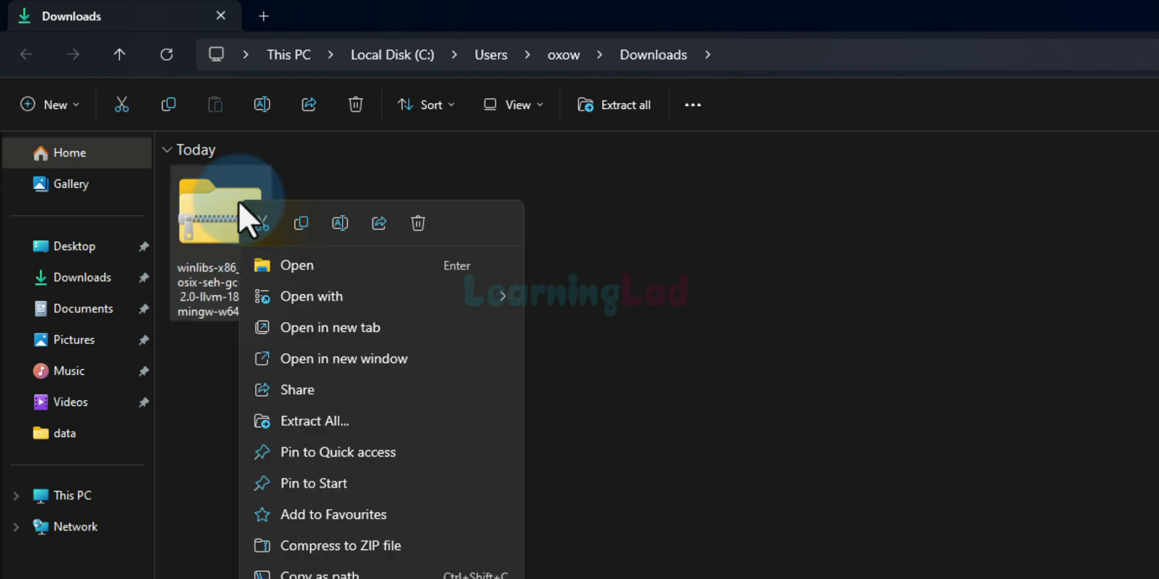
pyautogui.click(379, 415)
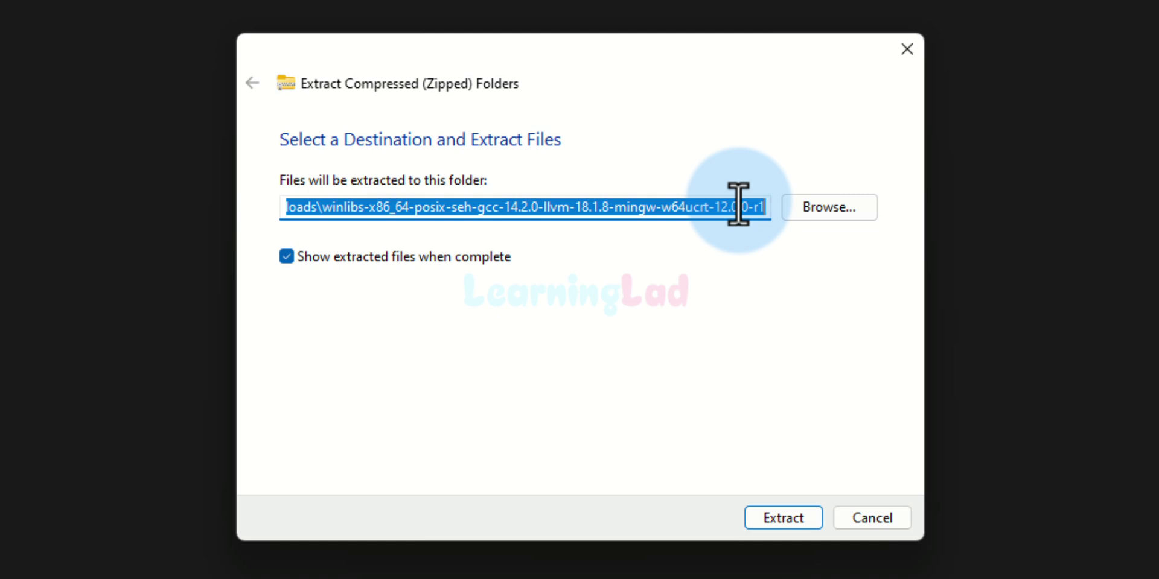
pyautogui.click(863, 216)
pyautogui.click(303, 293)
pyautogui.scroll(-2, 362, 362)
pyautogui.click(344, 462)
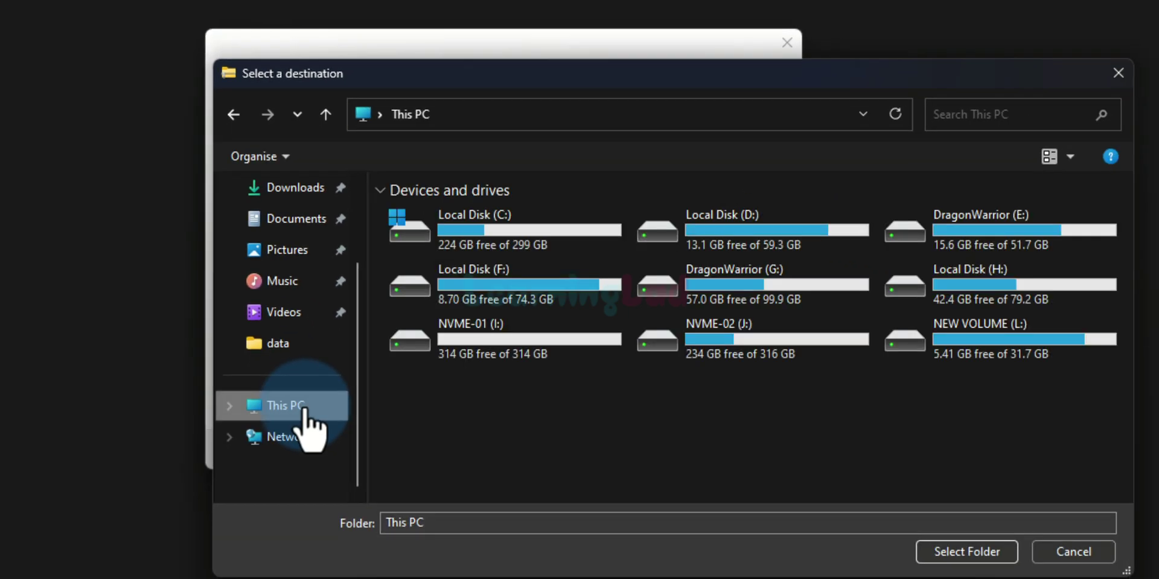
pyautogui.doubleClick(502, 241)
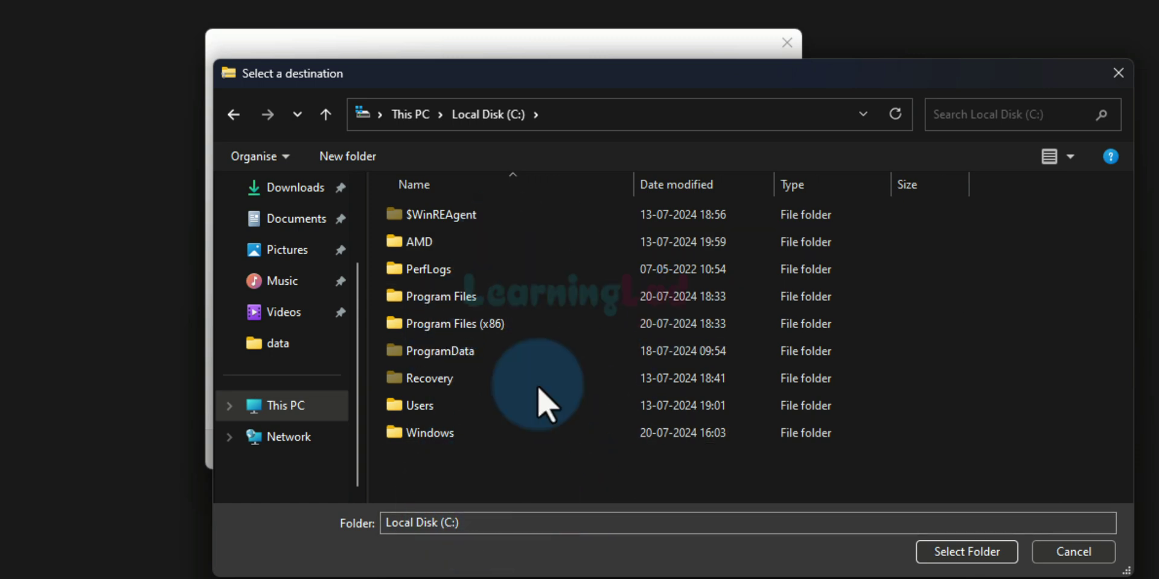
pyautogui.click(976, 557)
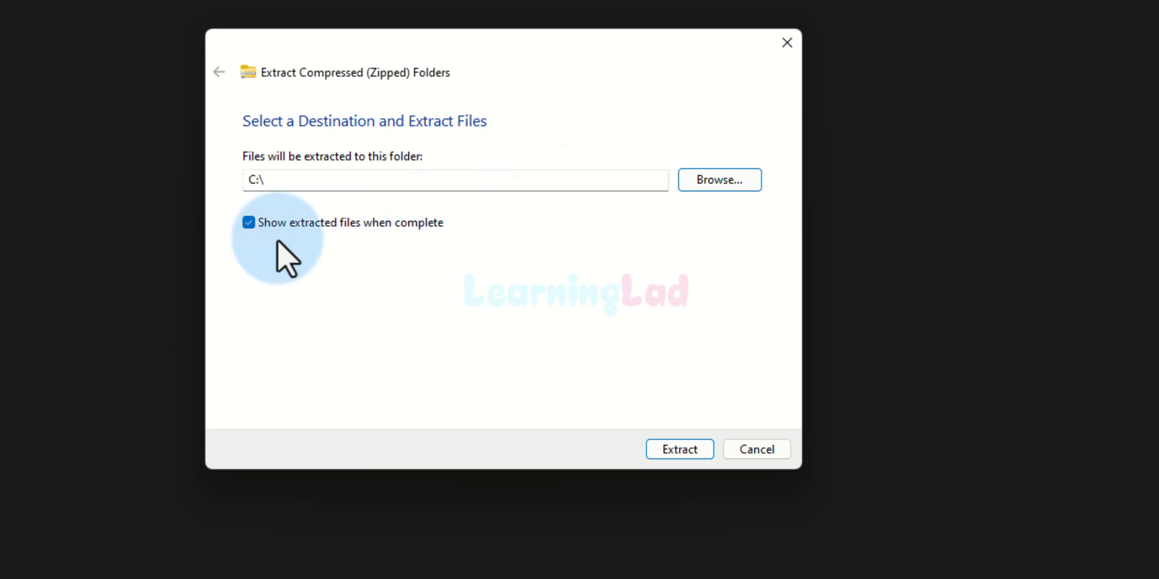
# Extract the archive into C:\, producing the 1.39 GB mingw64 folder.
pyautogui.click(681, 450)
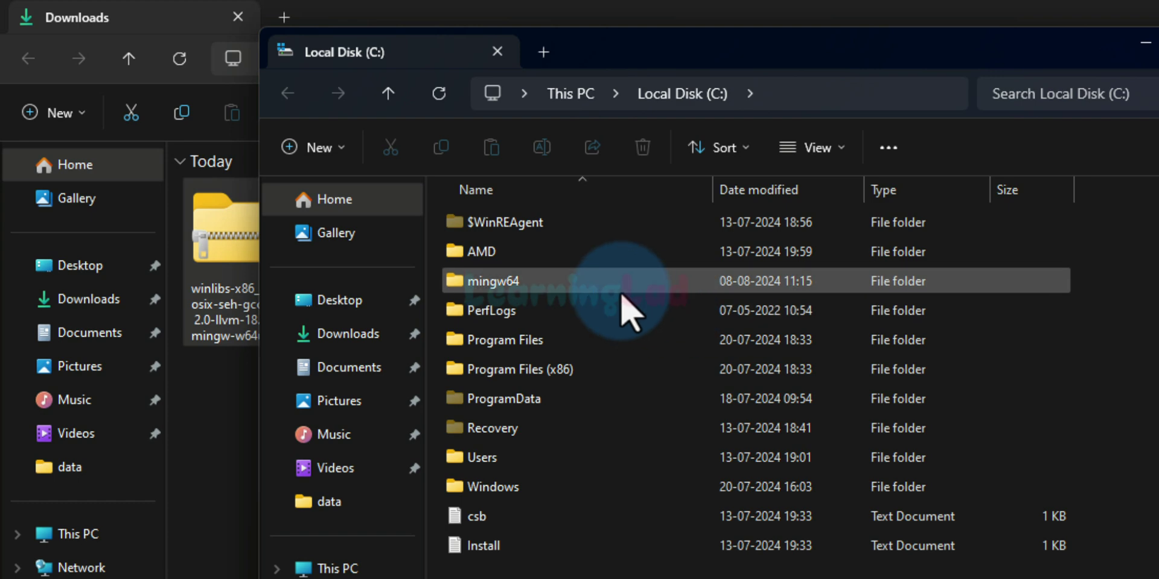
pyautogui.moveTo(628, 303)
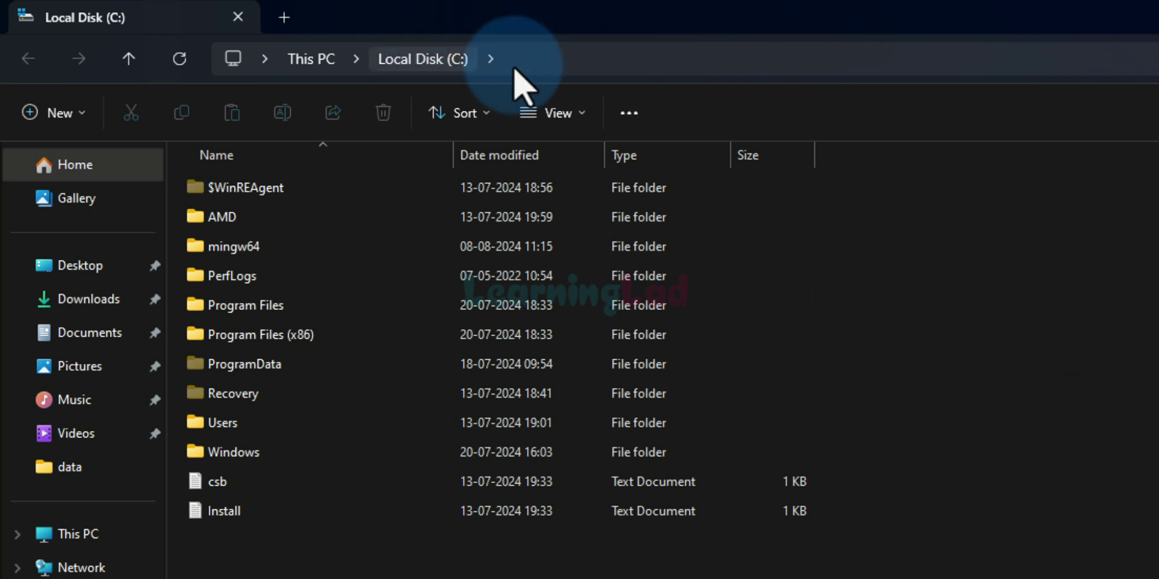
# Open C:\mingw64\bin and scroll through its gcc, g++, cpp and gdb executables.
pyautogui.doubleClick(333, 247)
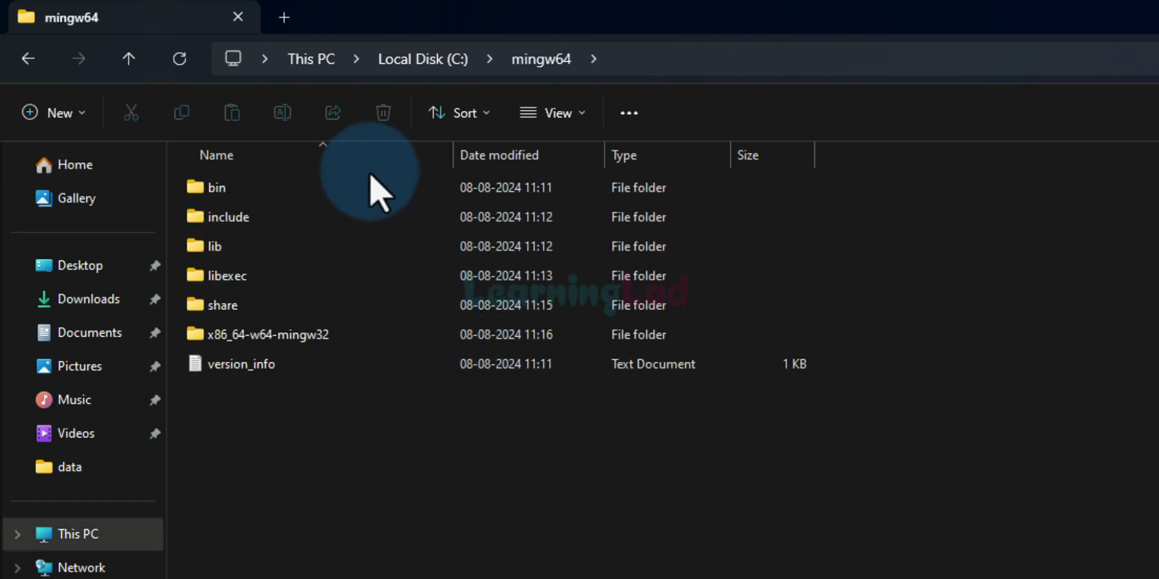
pyautogui.click(442, 187)
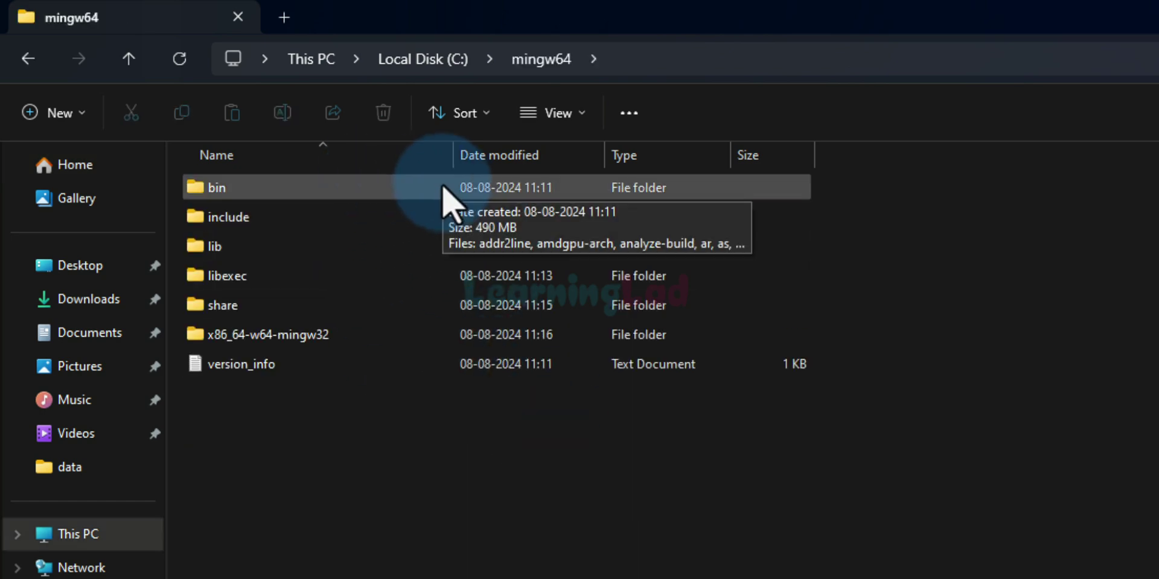
pyautogui.doubleClick(442, 187)
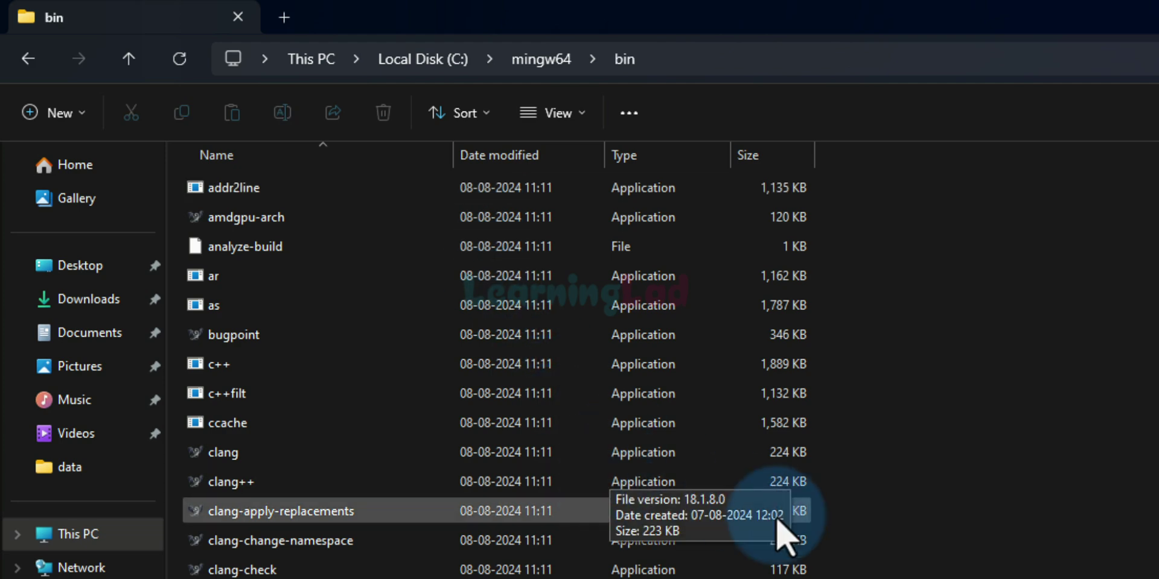
pyautogui.scroll(-4, 766, 531)
pyautogui.scroll(-5, 757, 531)
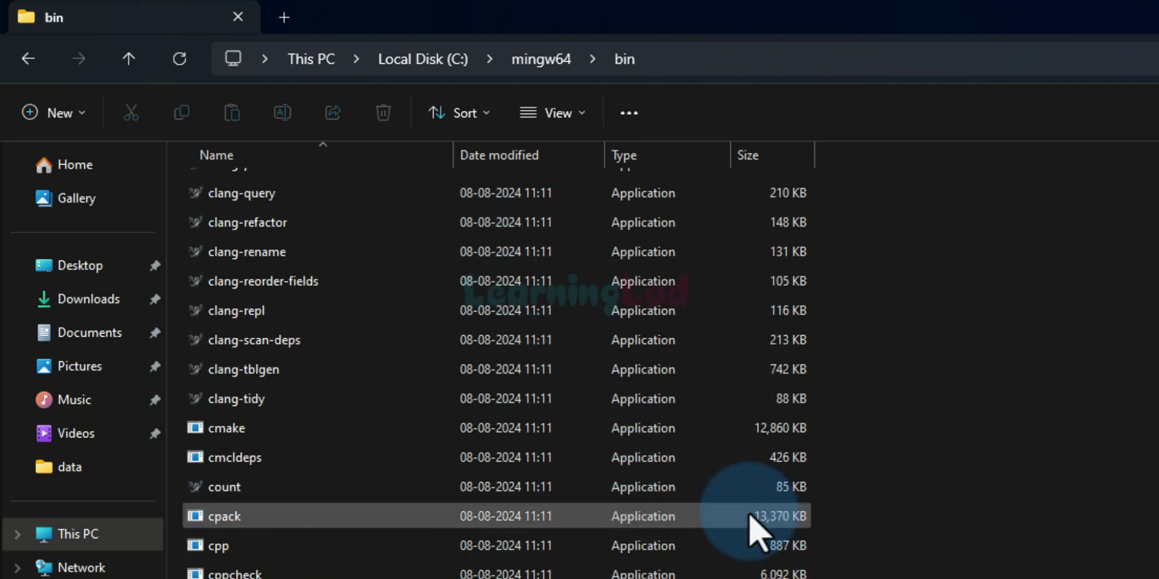
pyautogui.scroll(-2, 595, 515)
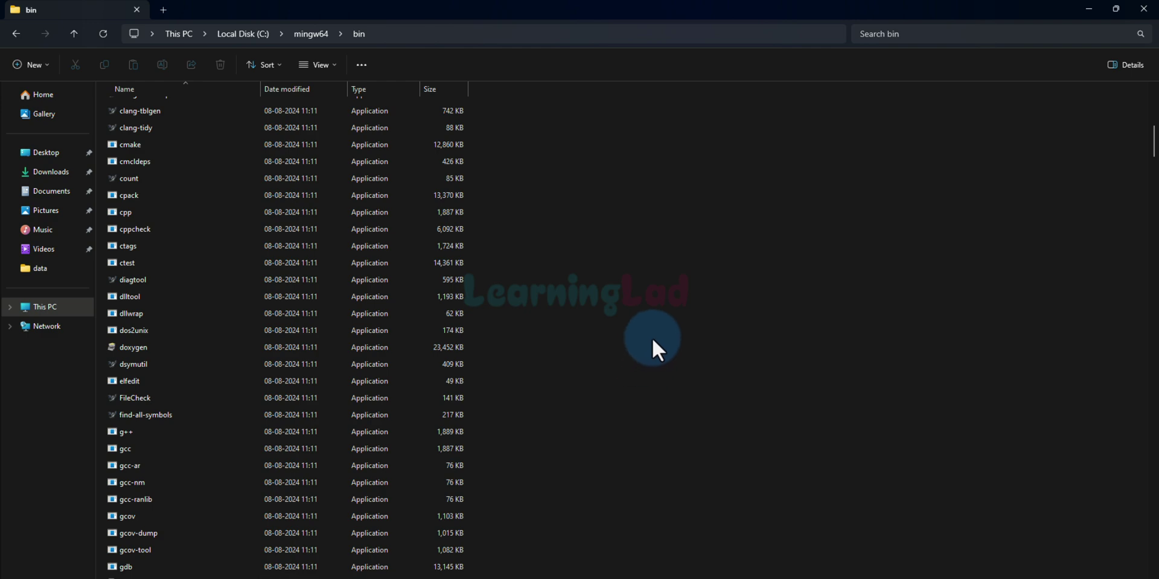
pyautogui.scroll(10, 654, 333)
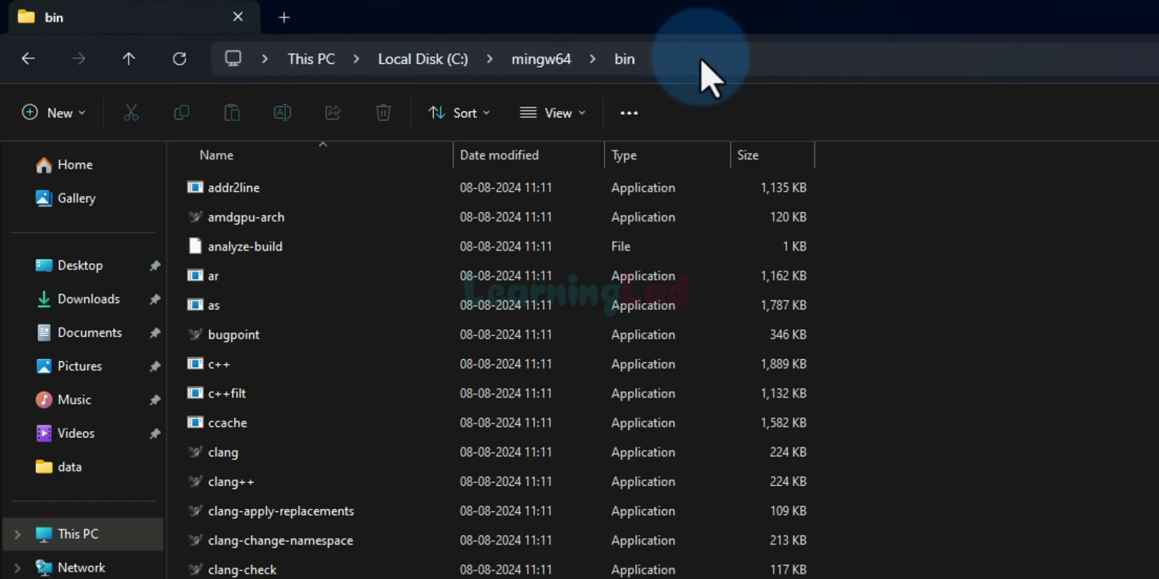
# Copy the C:\mingw64\bin path from the Explorer address bar.
pyautogui.click(731, 60)
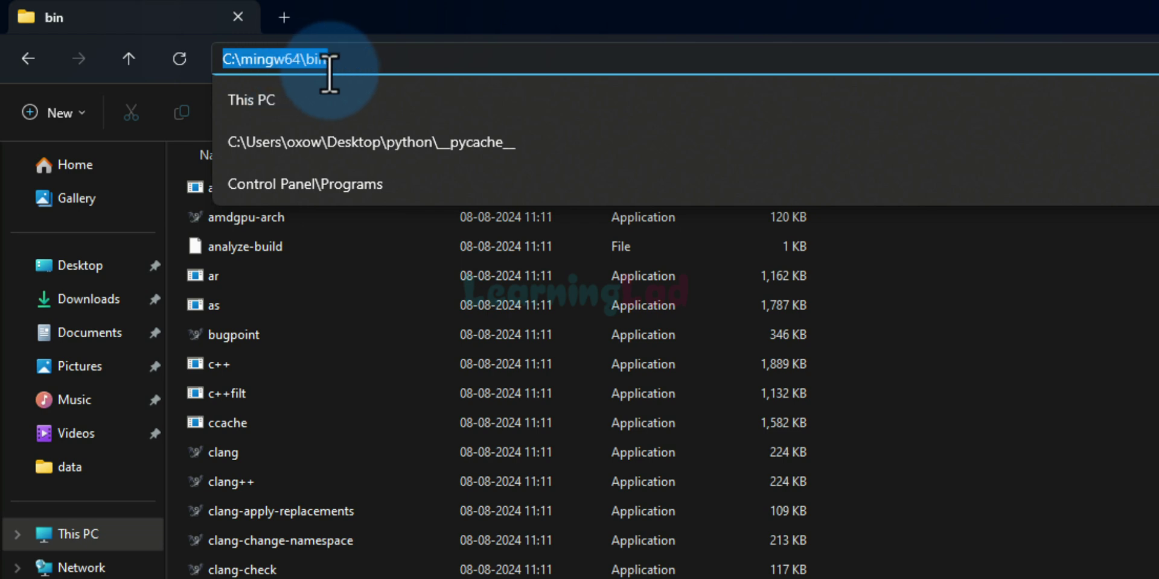
pyautogui.rightClick(300, 65)
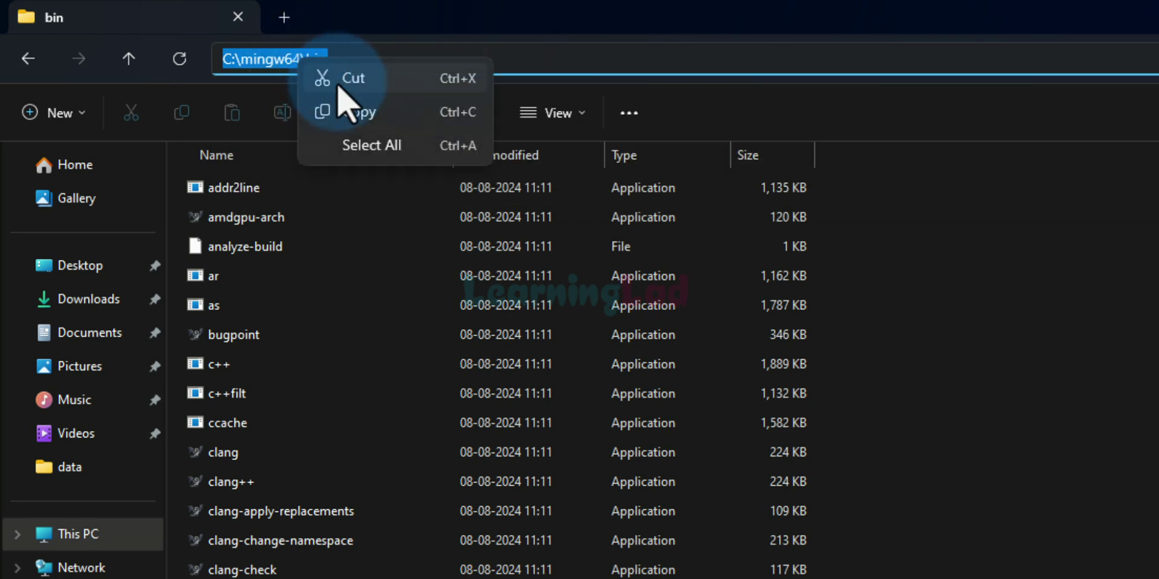
pyautogui.click(404, 109)
pyautogui.press('Escape')
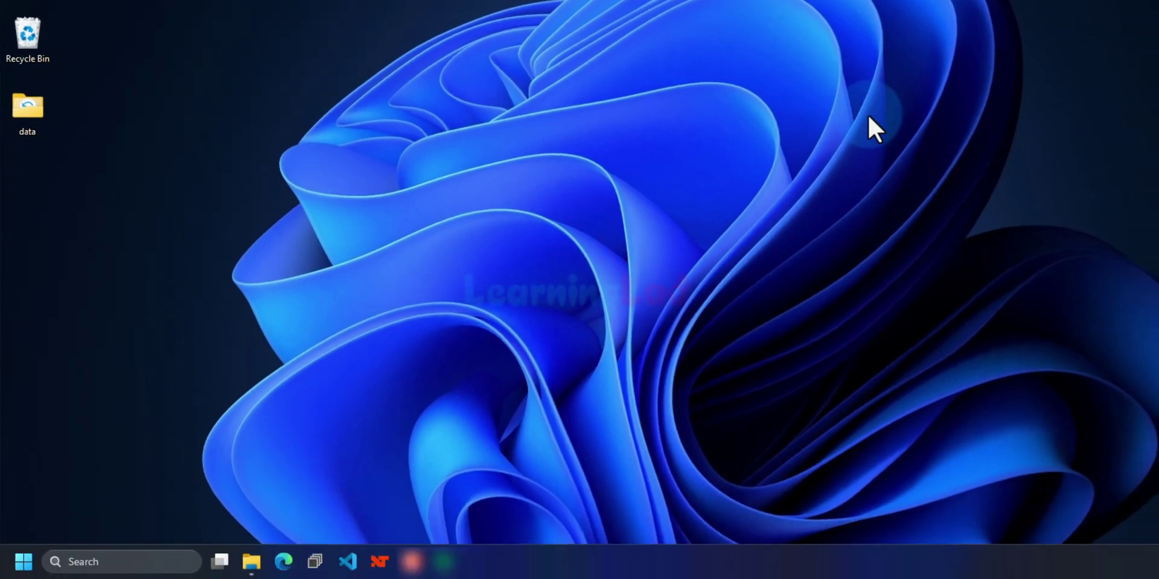
# Open 'Edit environment variables for your account' from a Start search.
pyautogui.press('super')
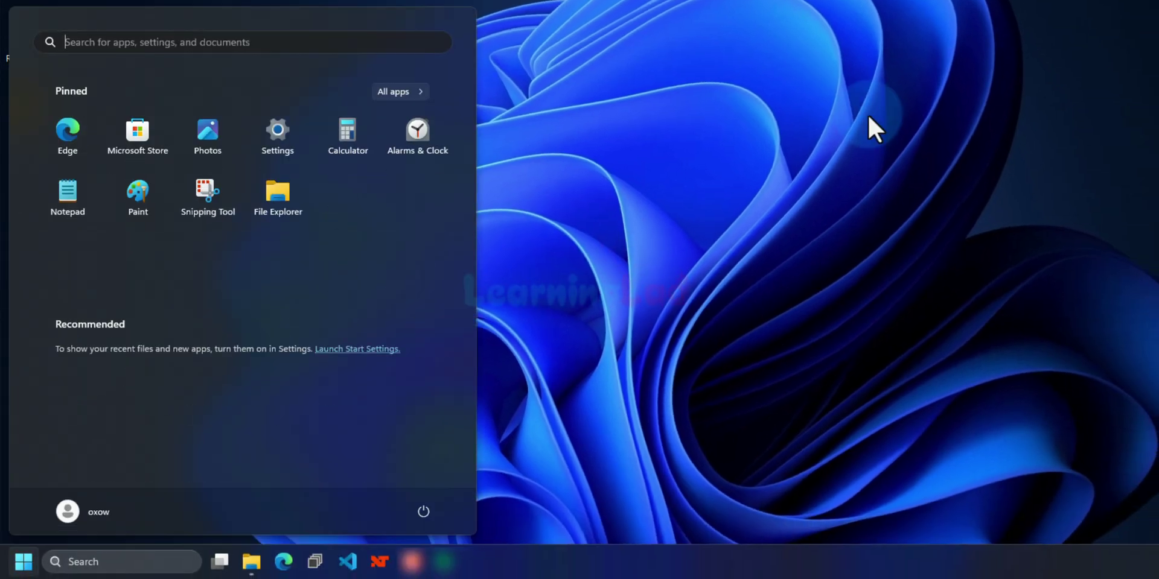
pyautogui.write('edit enviro')
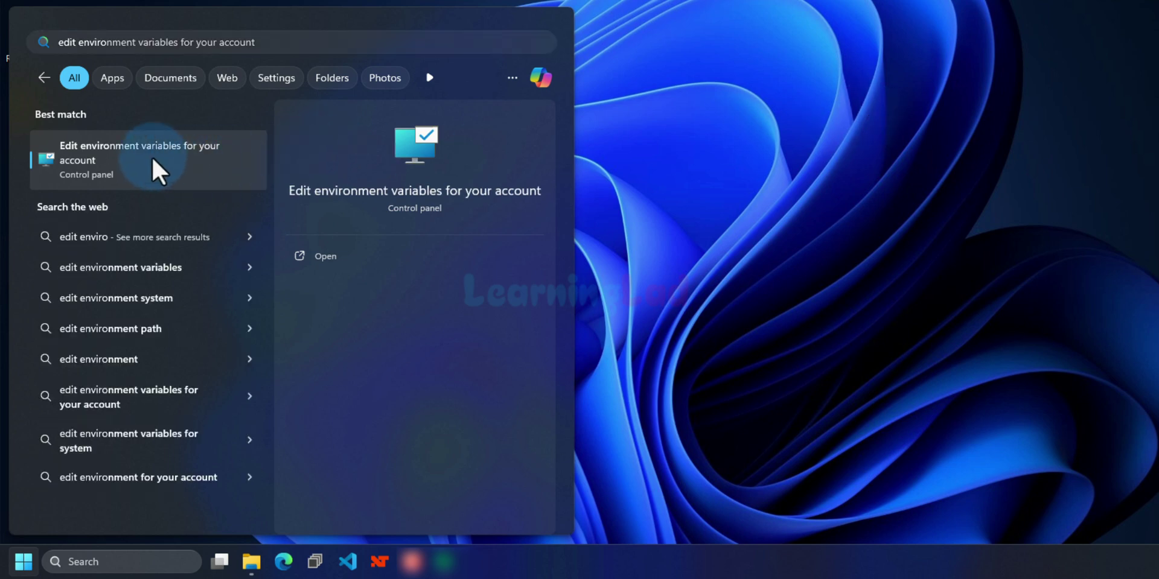
pyautogui.click(159, 171)
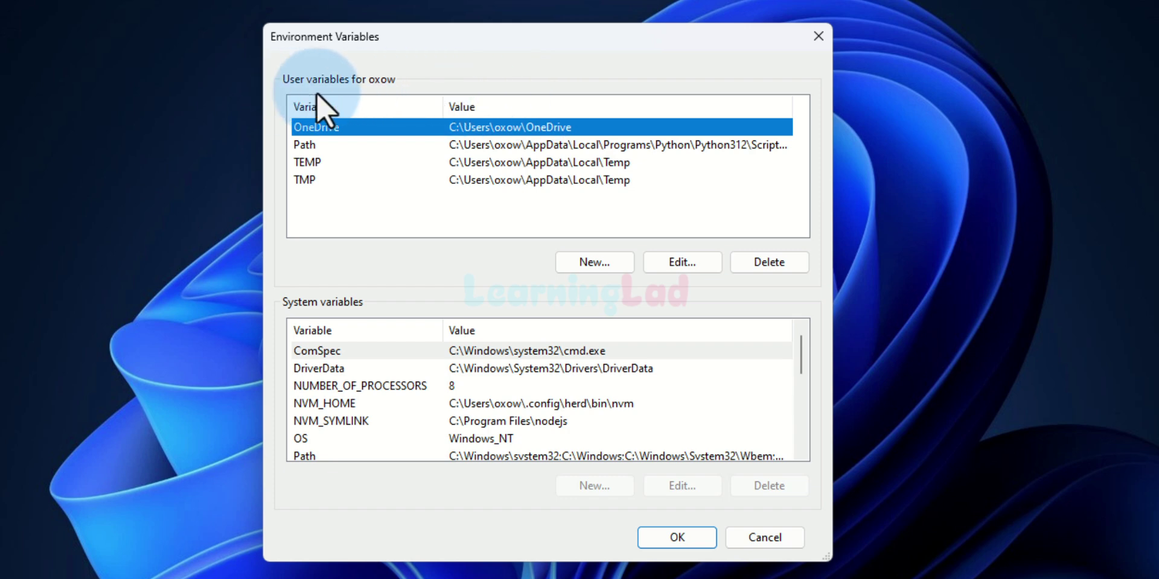
# Edit the user Path, paste C:\mingw64\bin as a new entry, and confirm.
pyautogui.click(349, 146)
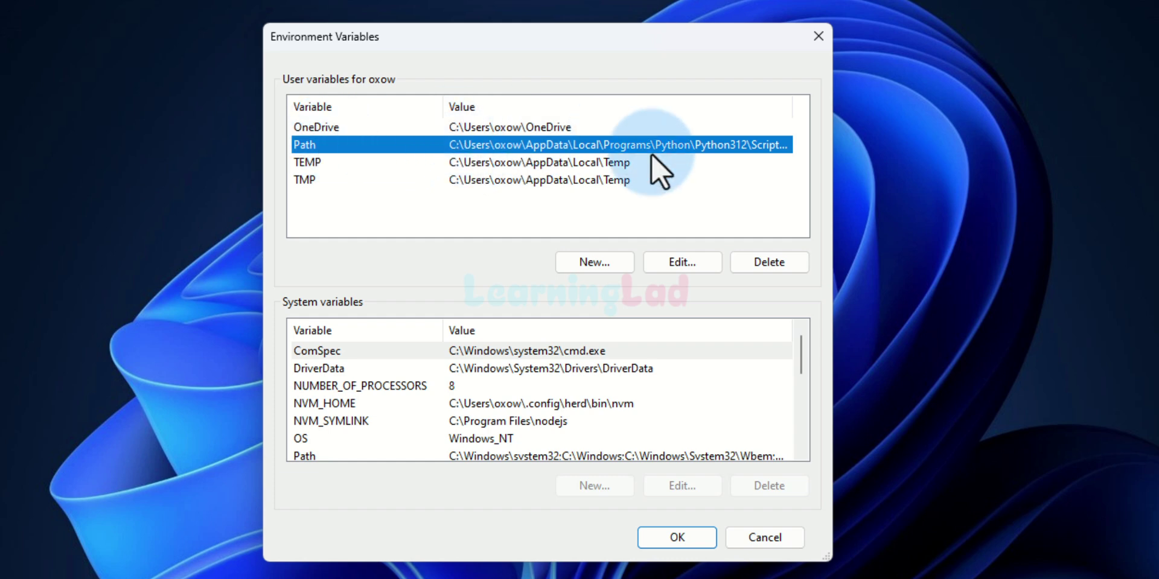
pyautogui.click(693, 262)
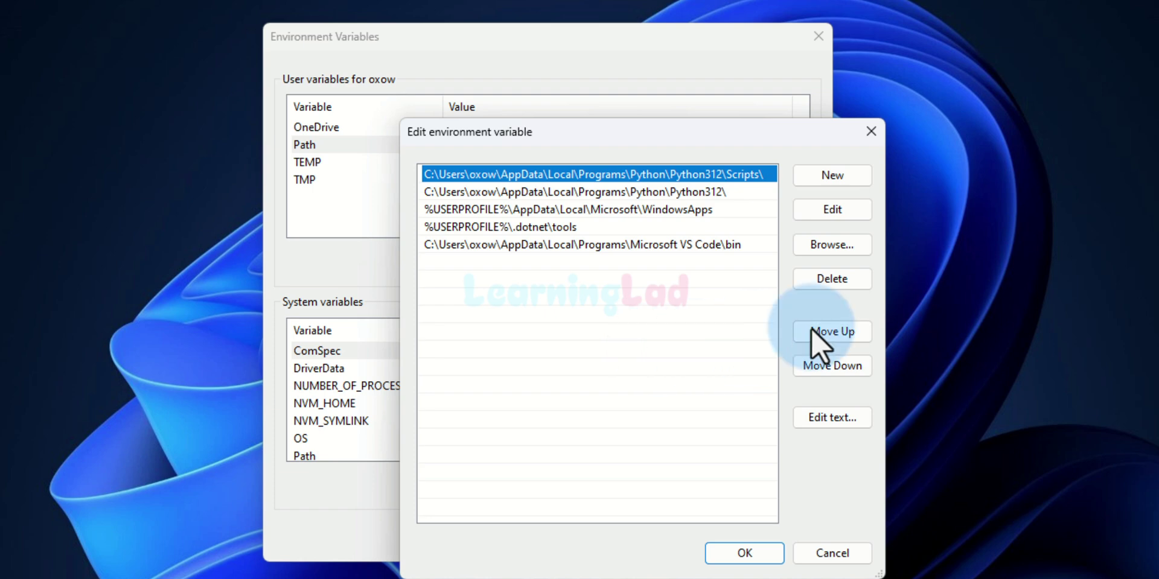
pyautogui.click(864, 176)
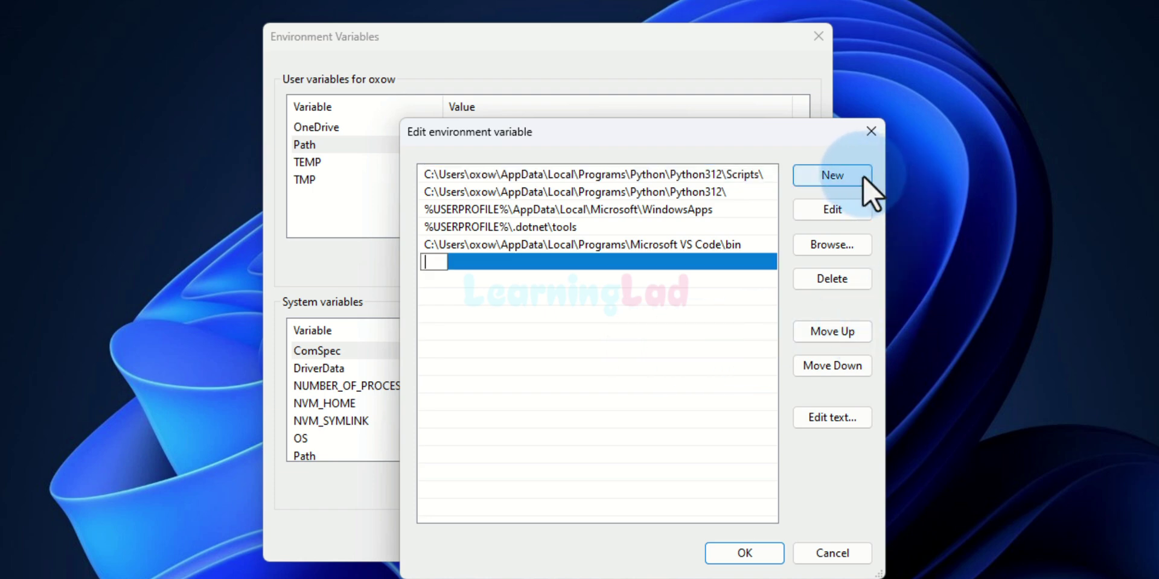
pyautogui.hotkey('ctrl', 'v')
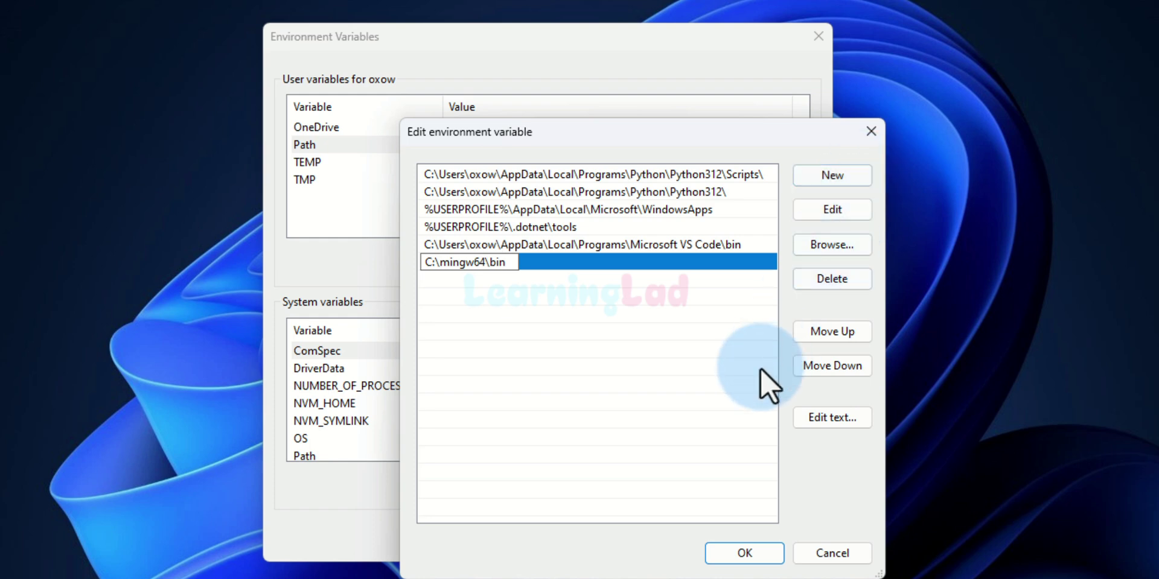
pyautogui.click(737, 392)
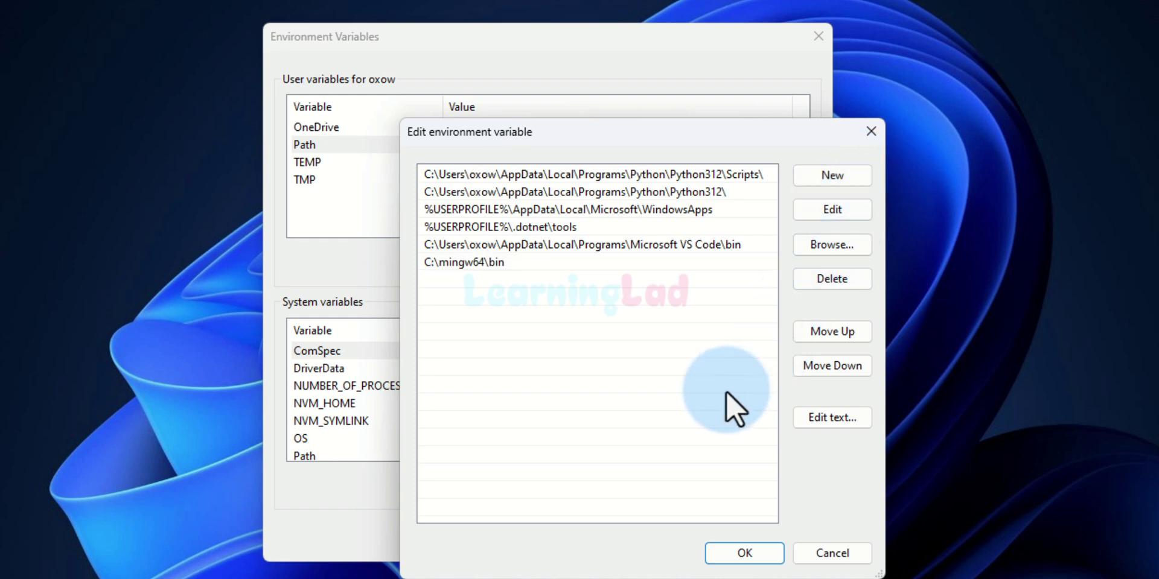
pyautogui.click(744, 553)
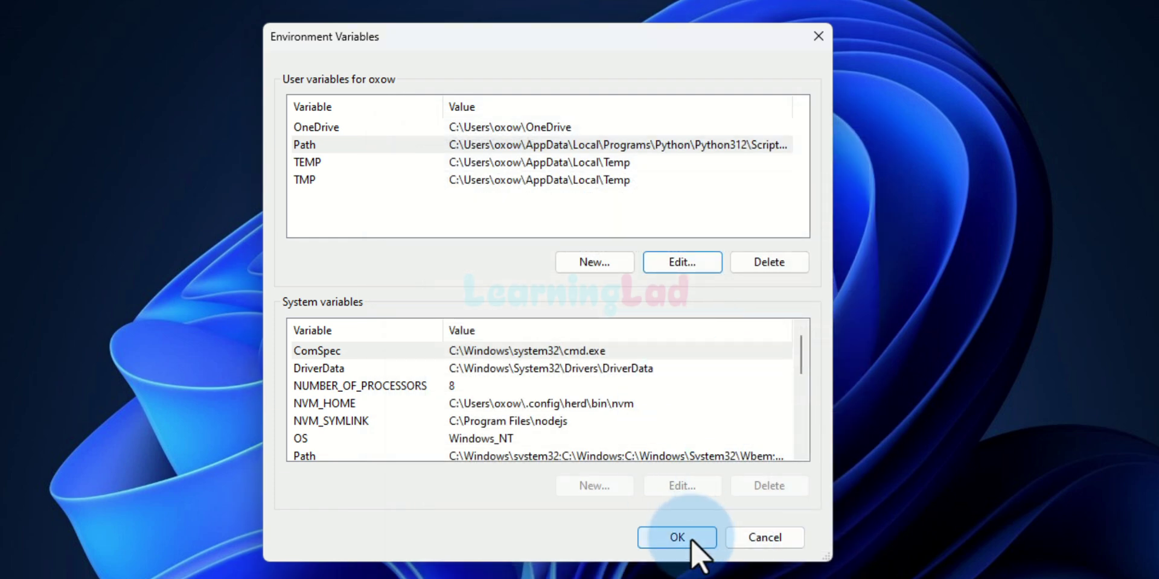
# Save the environment variable changes and launch Command Prompt through a cmd search.
pyautogui.click(677, 538)
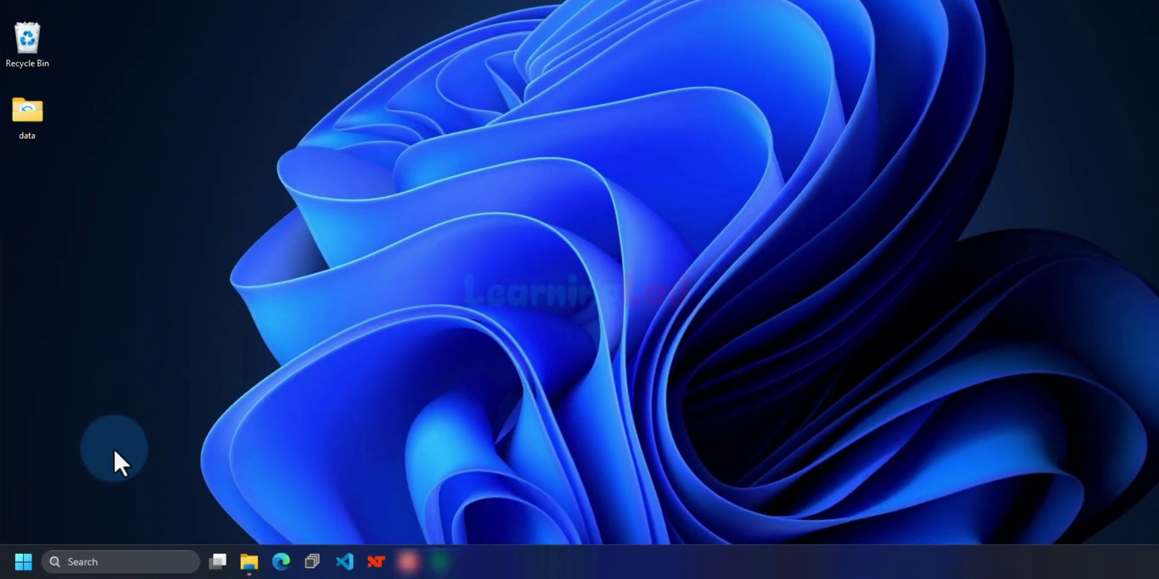
pyautogui.press('super')
pyautogui.write('cmd')
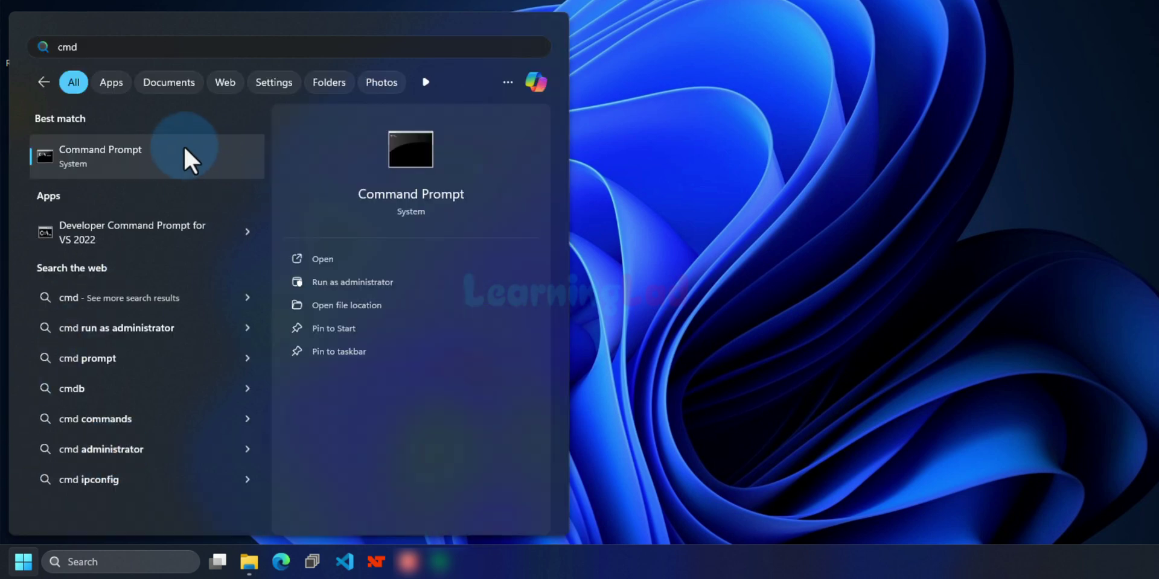
pyautogui.click(188, 156)
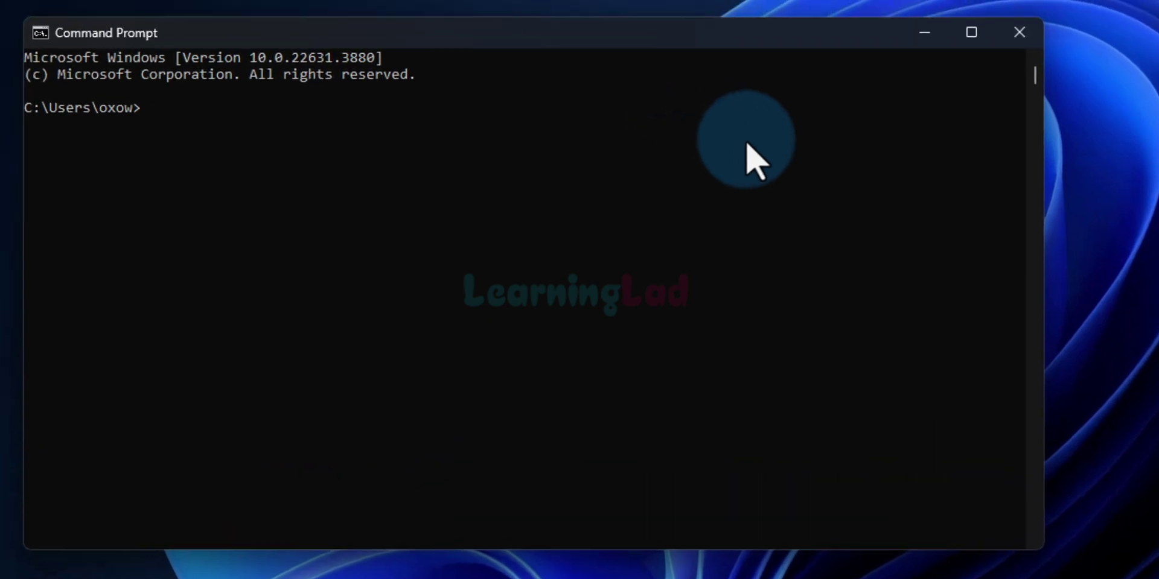
# Run gcc, g++ and gdb --version, confirming gcc/g++ 14.2.0 and gdb 15.1.
pyautogui.write('gcc --version')
pyautogui.press('Return')
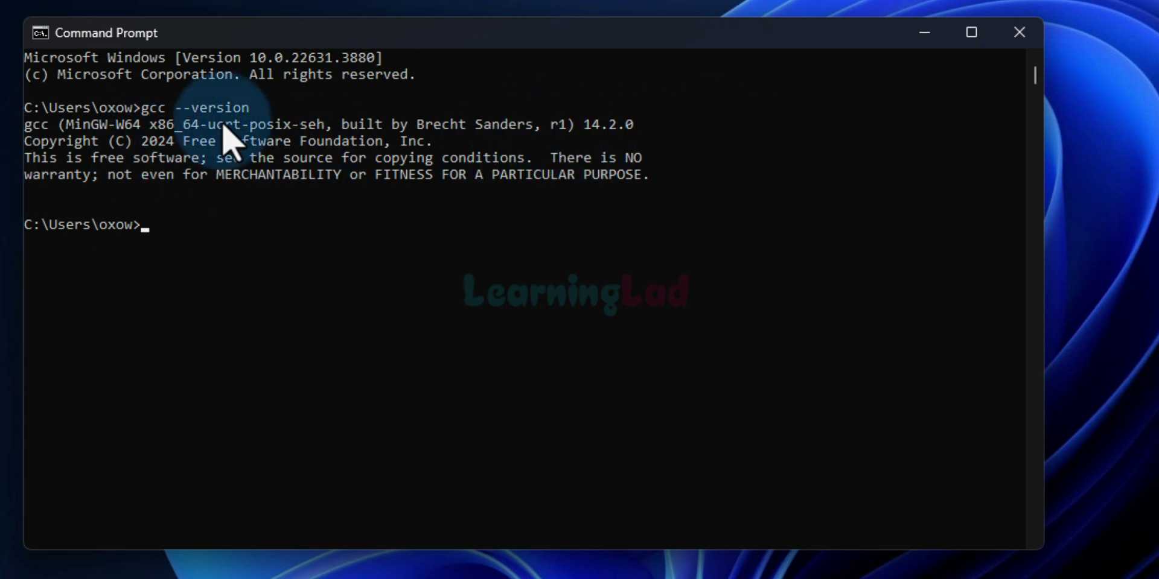
pyautogui.click(502, 279)
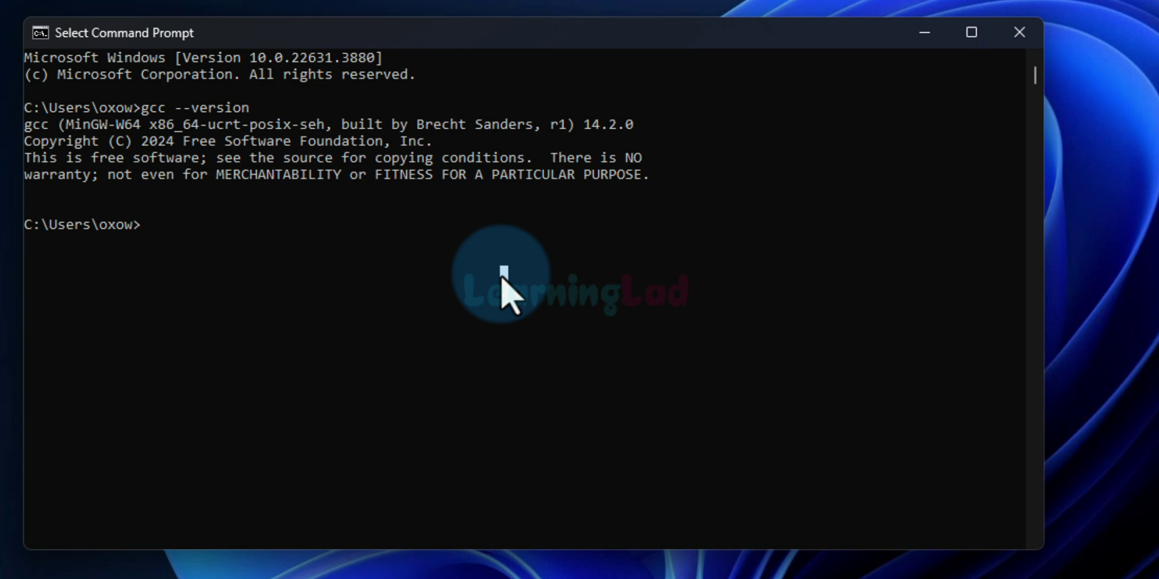
pyautogui.write('g++ --version')
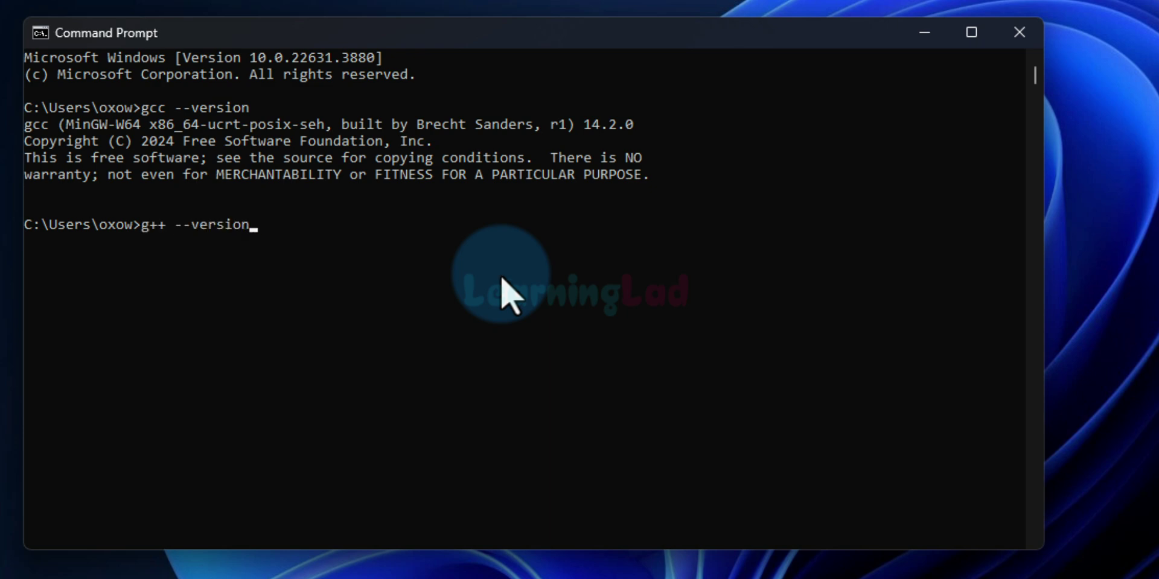
pyautogui.press('Return')
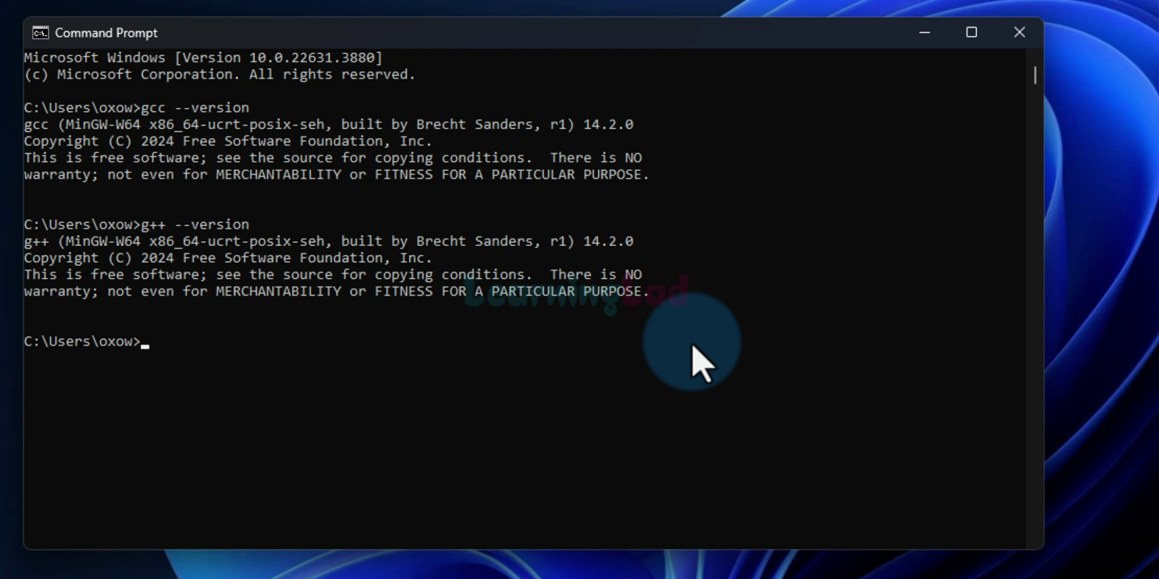
pyautogui.write('gdb --version')
pyautogui.press('Return')
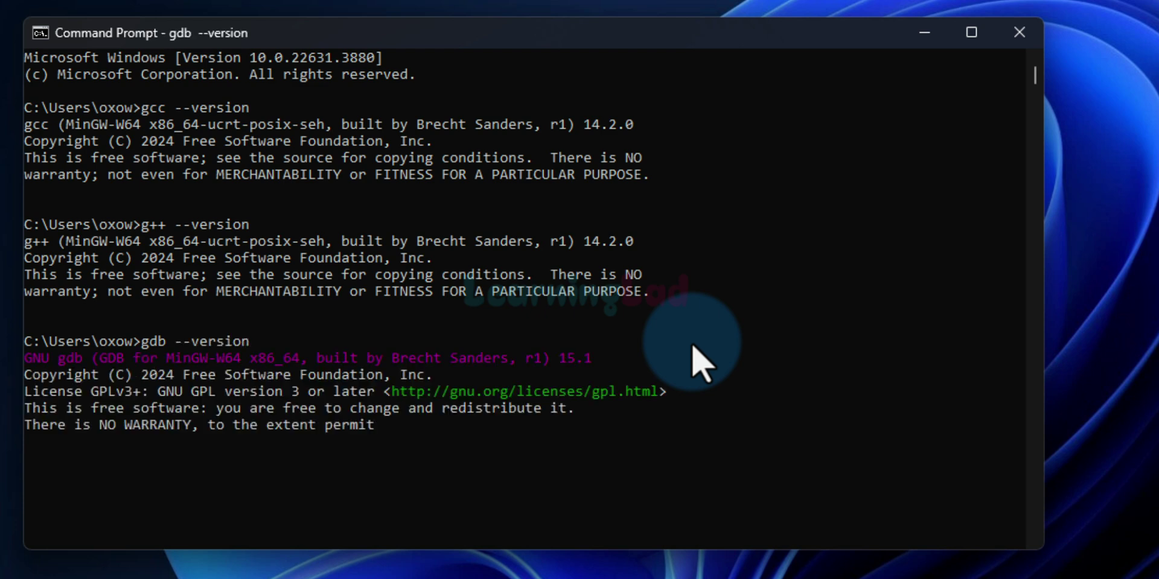